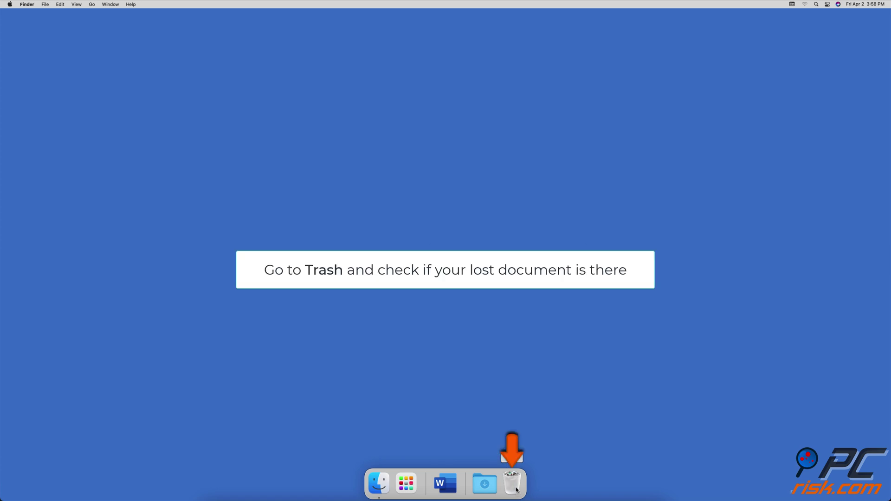
# - Restore the deleted DOCX file from the Trash, shown as icons, using Put Back
pyautogui.click(513, 486)
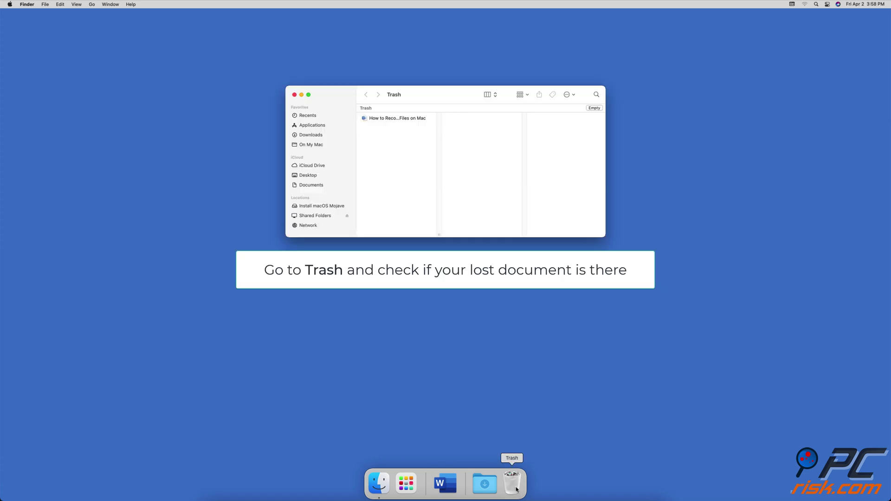
pyautogui.click(491, 94)
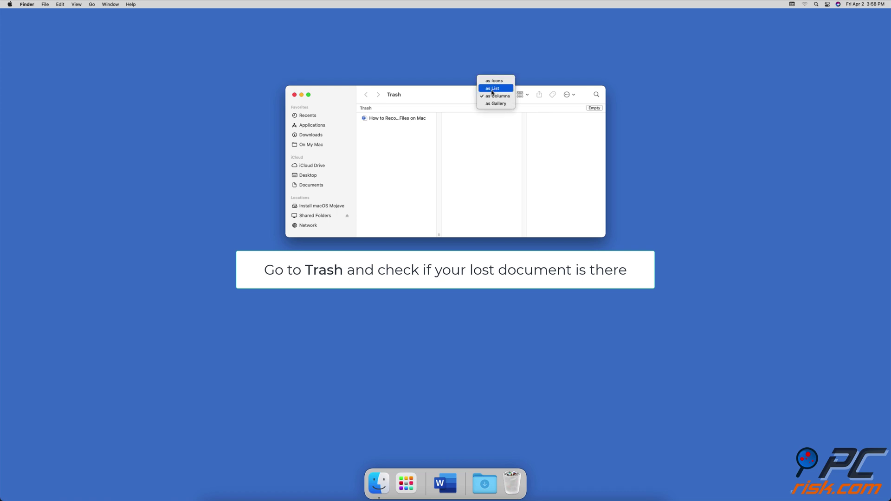
pyautogui.click(495, 81)
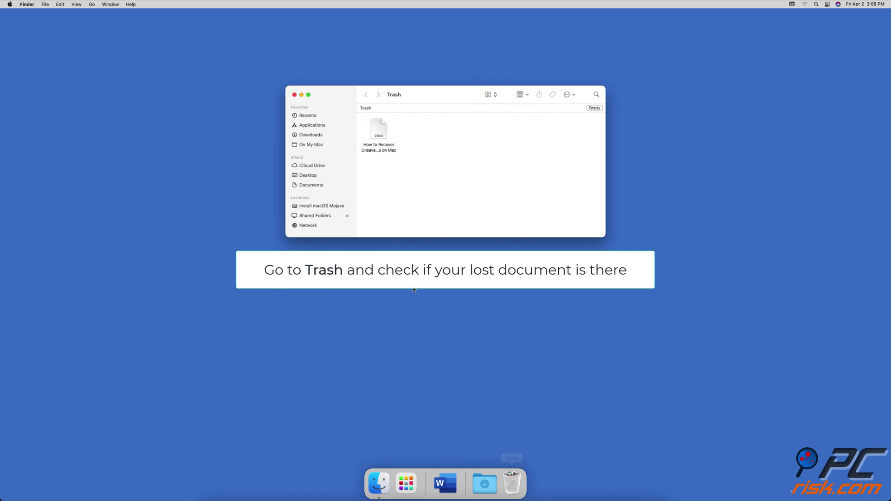
pyautogui.click(380, 137)
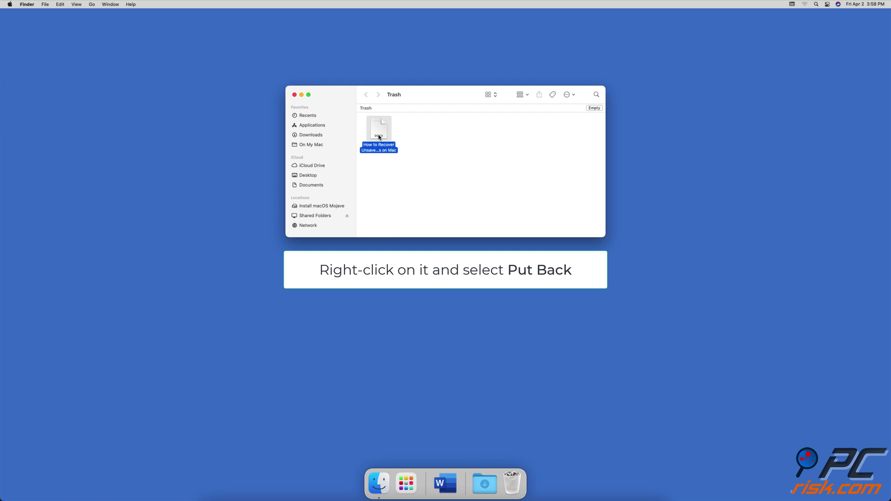
pyautogui.rightClick(380, 137)
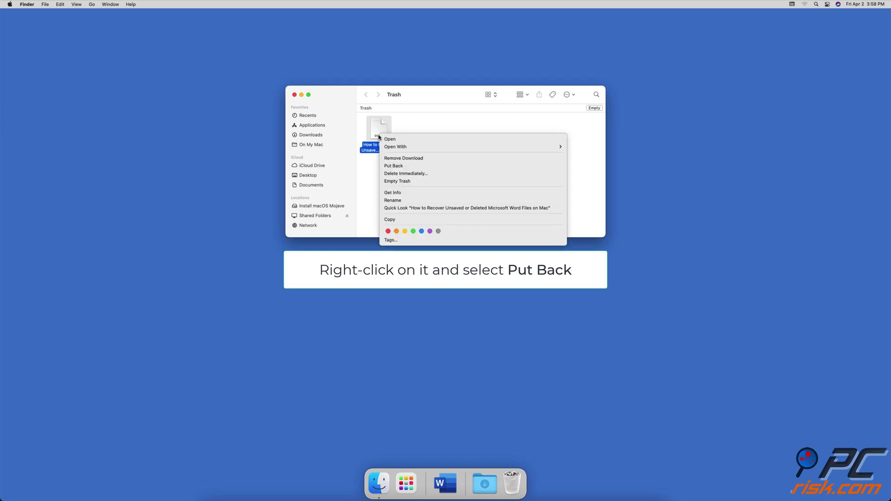
pyautogui.click(407, 166)
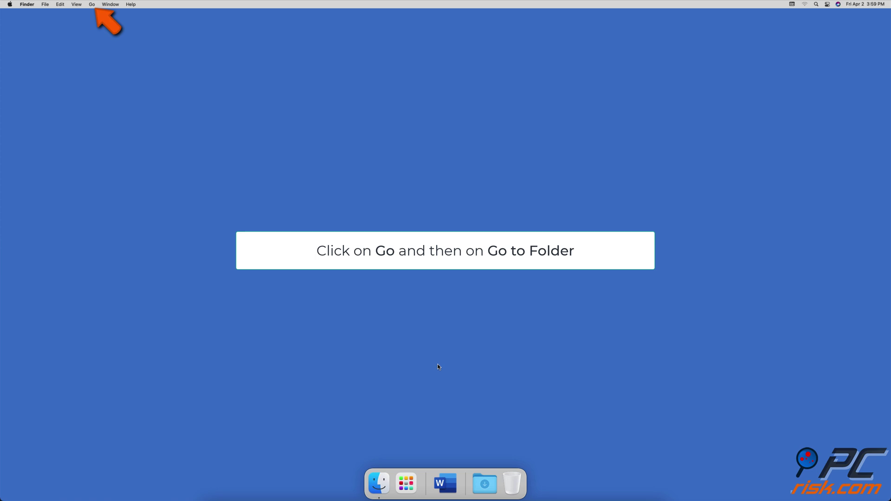
# - Open the AutoRecovery folder via Go to Folder, find it empty, close it and return to Word
pyautogui.click(92, 4)
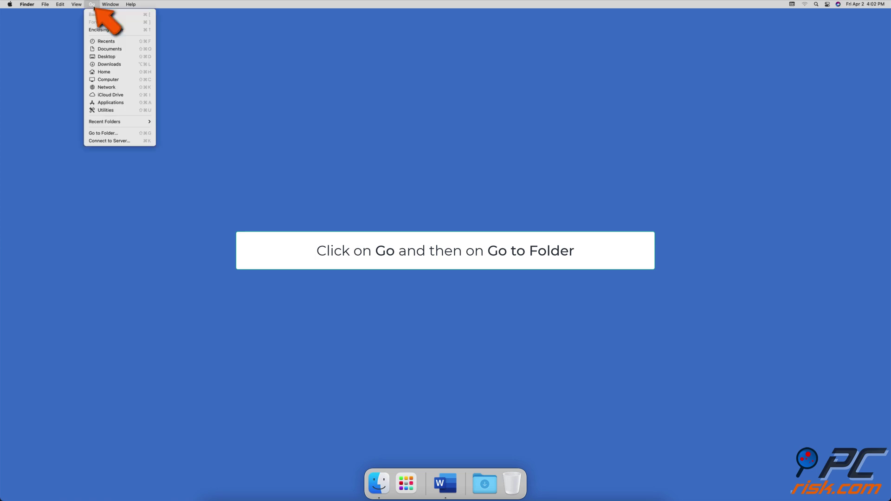
pyautogui.click(109, 133)
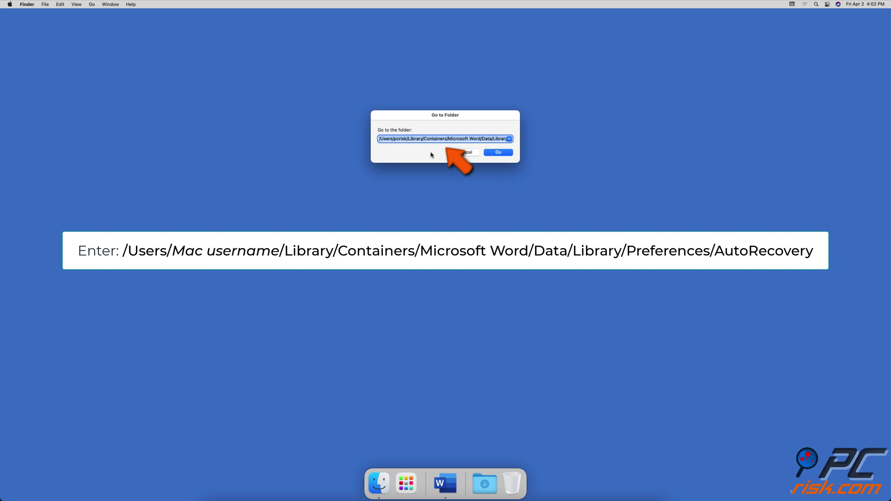
pyautogui.click(487, 153)
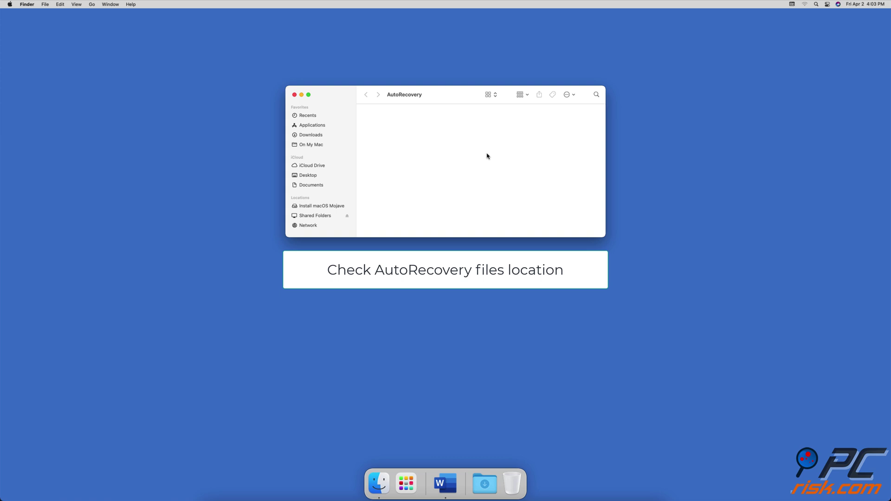
pyautogui.press('super+w')
pyautogui.click(454, 480)
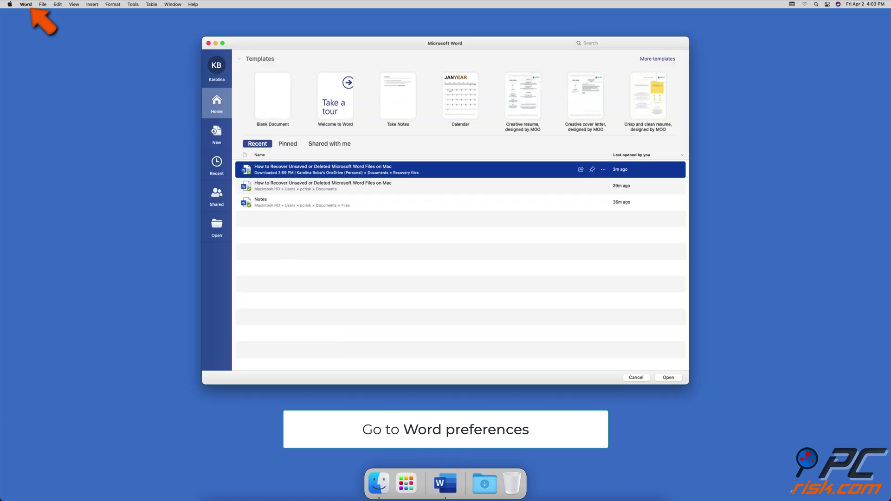
# - Reveal the AutoRecover files folder, Documents/Word Recovery, from Preferences > File Locations > Modify
pyautogui.click(25, 5)
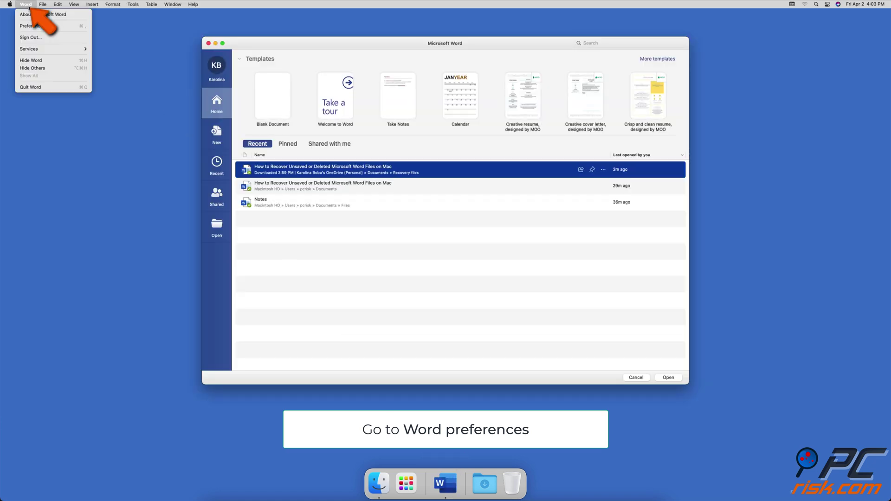
pyautogui.click(56, 30)
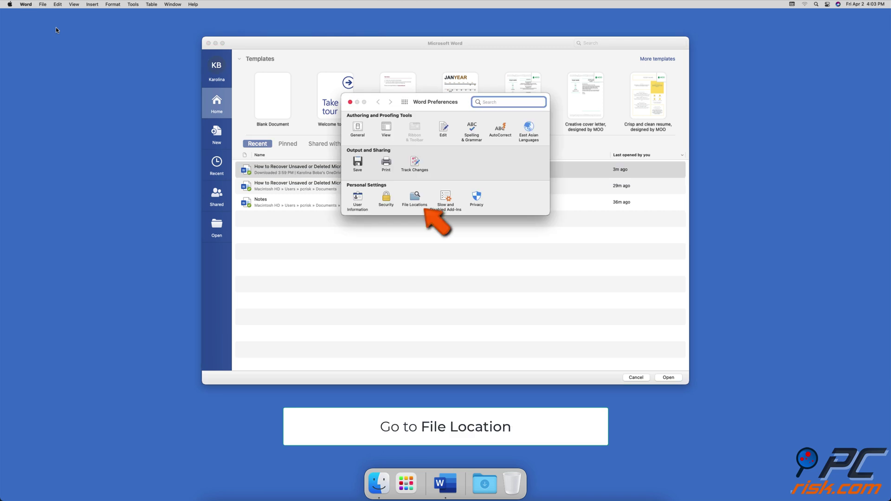
pyautogui.click(413, 198)
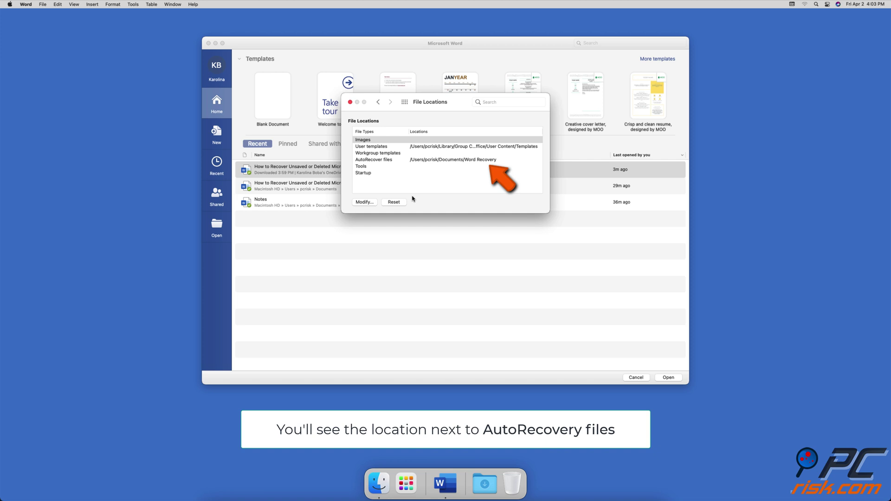
pyautogui.click(402, 160)
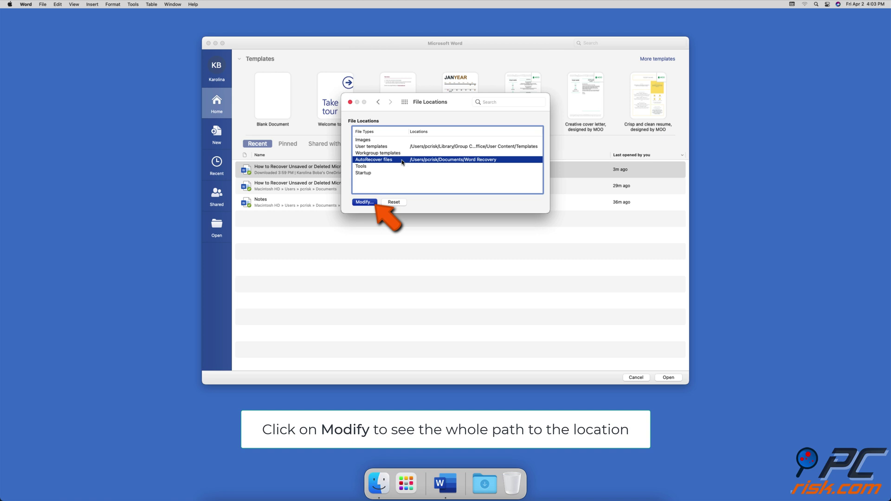
pyautogui.click(372, 203)
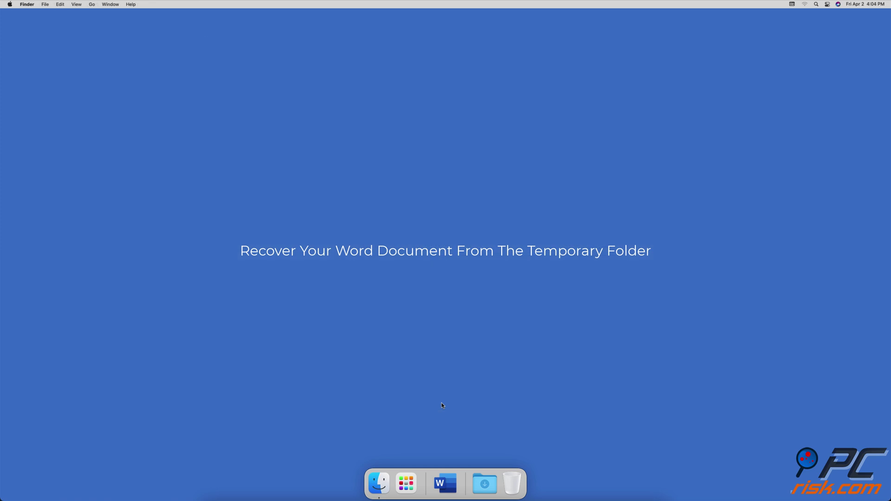
# - Launch Terminal from Spotlight and run open $TMPDIR to show the temporary folder in Finder
pyautogui.press('super+space')
pyautogui.write('terminal')
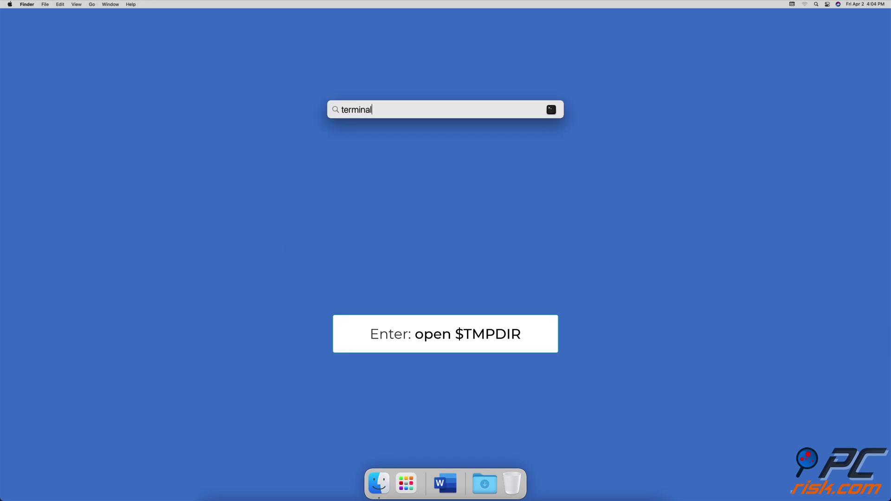
pyautogui.press('Return')
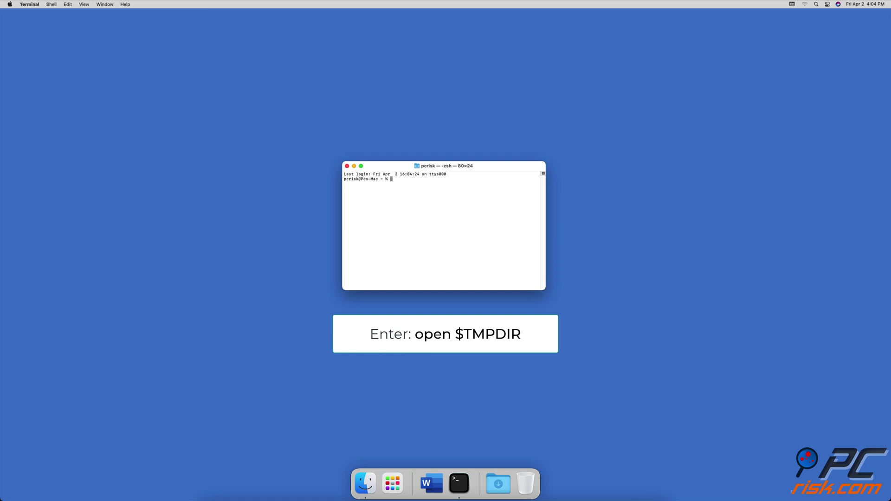
pyautogui.write('open $TMPDIR')
pyautogui.press('Return')
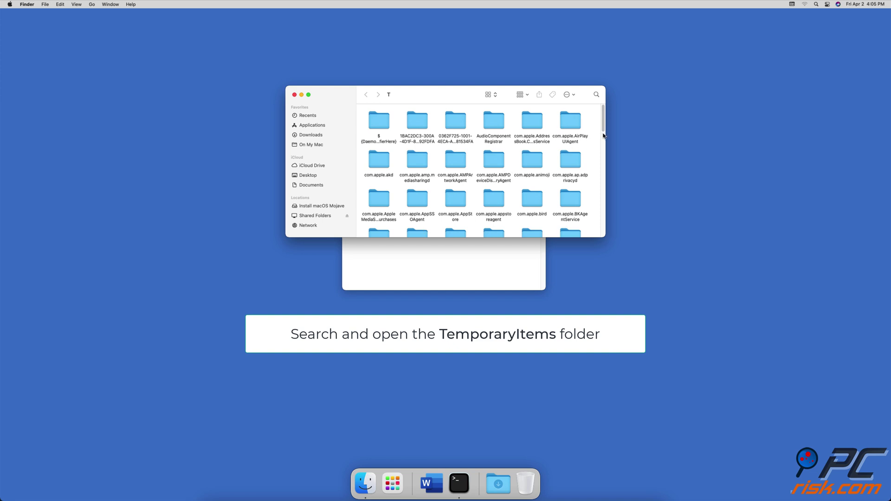
# - Scroll to the end of the T folder and open TemporaryItems
pyautogui.moveTo(603, 132); pyautogui.dragTo(602, 232)
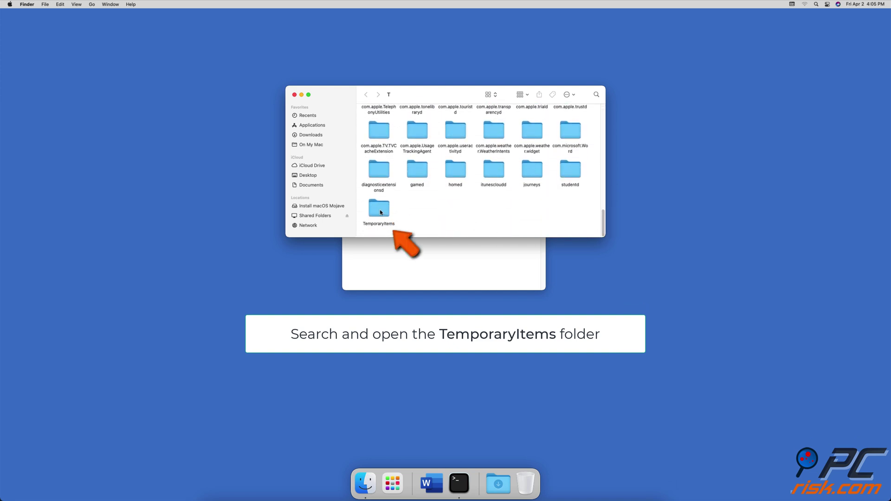
pyautogui.doubleClick(380, 211)
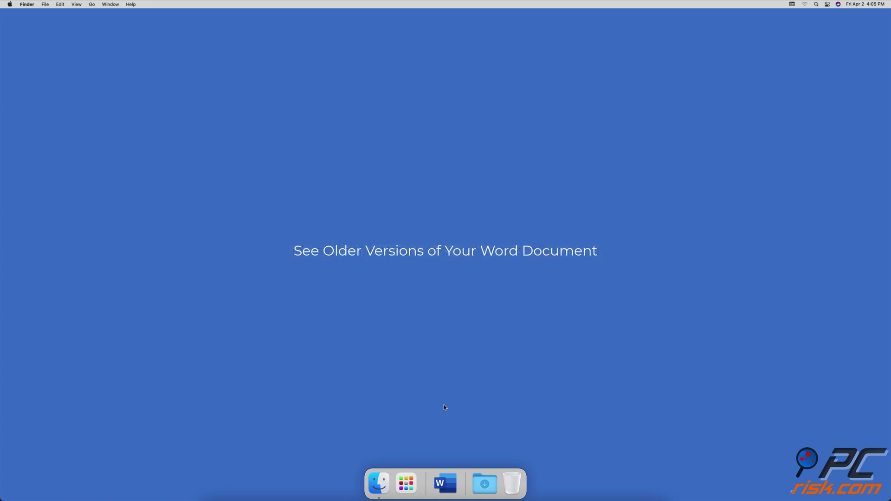
# - Open the recovery how-to document and open its 3:34 PM version from Version History
pyautogui.click(445, 483)
pyautogui.doubleClick(332, 171)
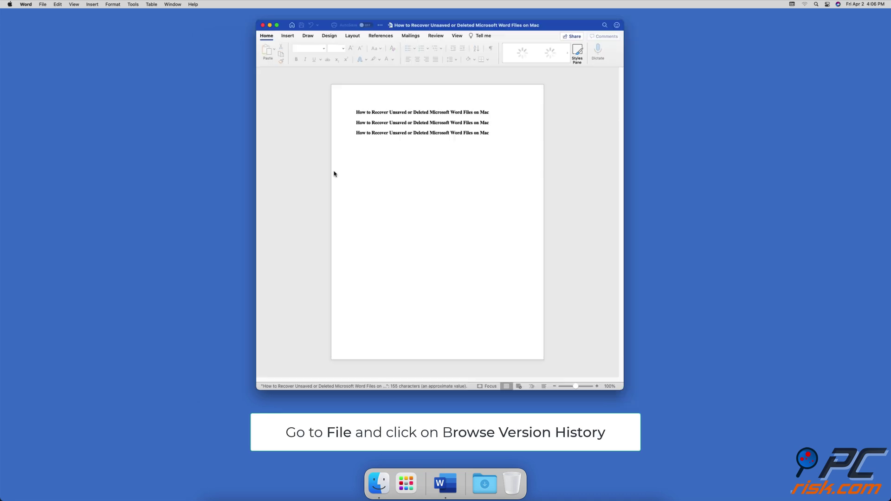
pyautogui.click(43, 5)
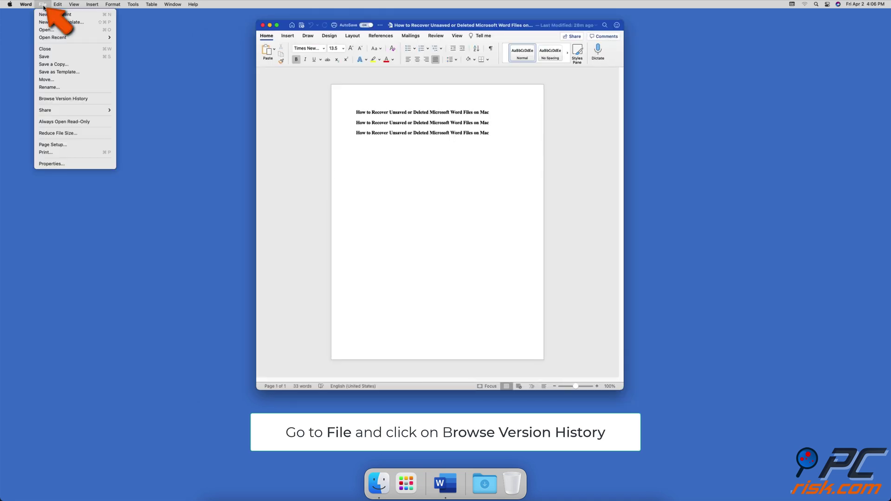
pyautogui.click(94, 100)
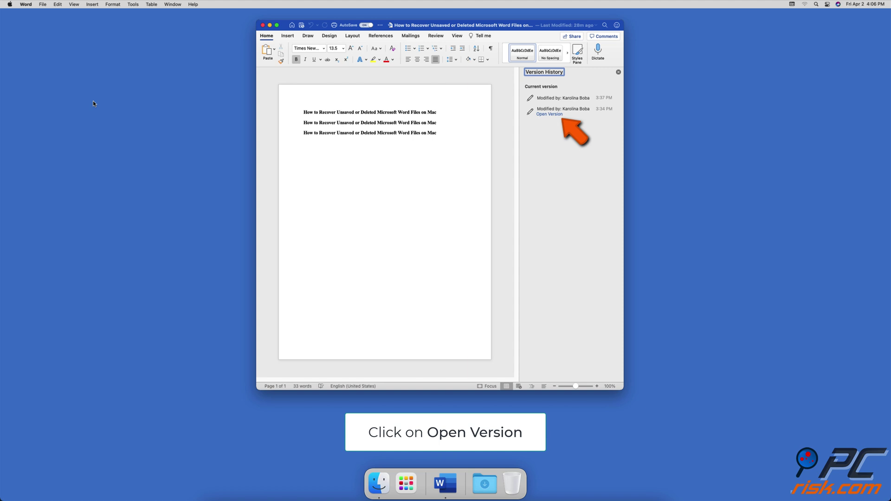
pyautogui.click(553, 119)
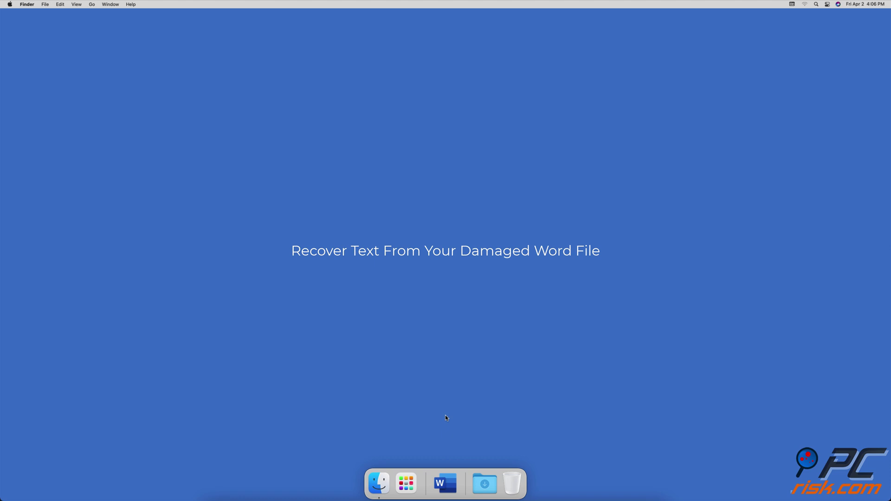
# - Turn on Confirm file format conversion at Open in Word's General preferences
pyautogui.click(445, 484)
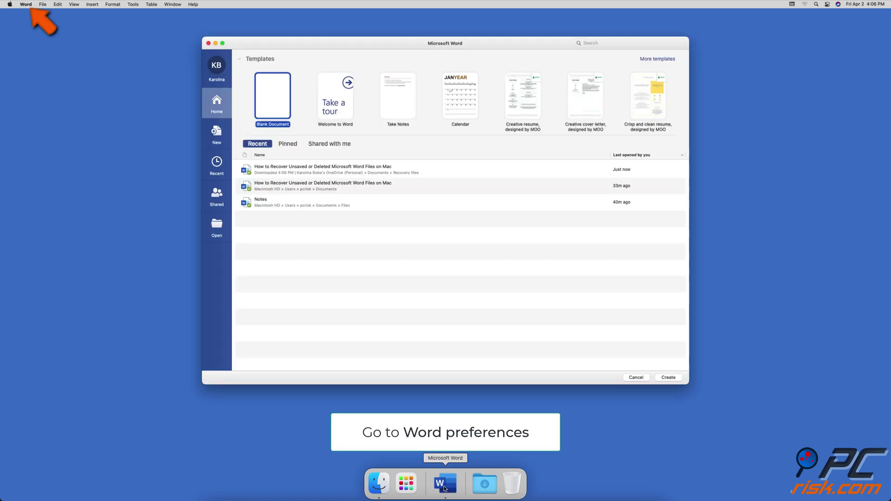
pyautogui.click(26, 4)
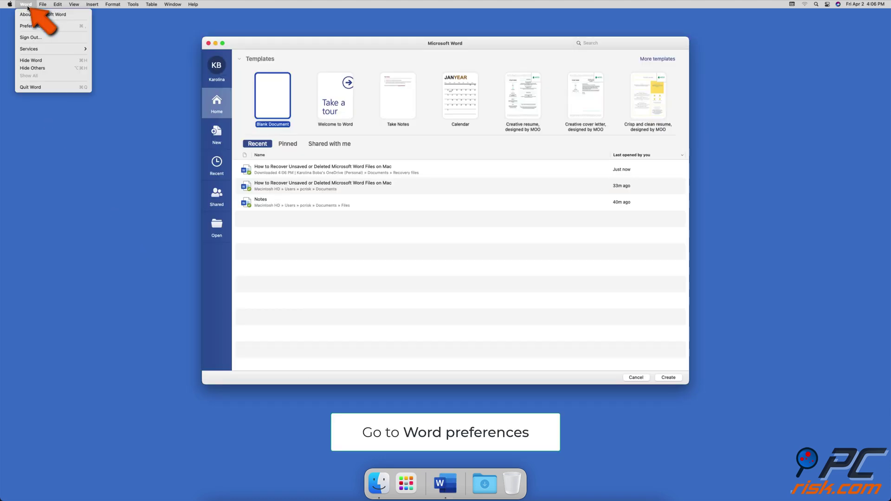
pyautogui.click(38, 26)
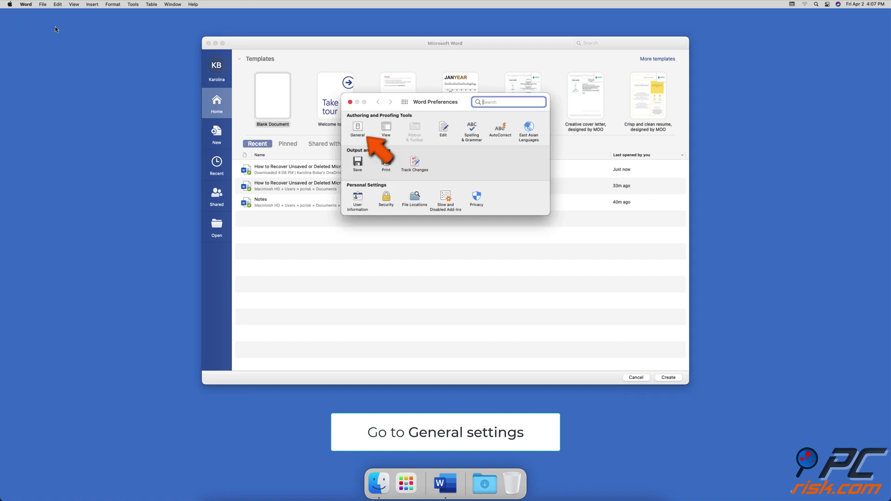
pyautogui.click(356, 131)
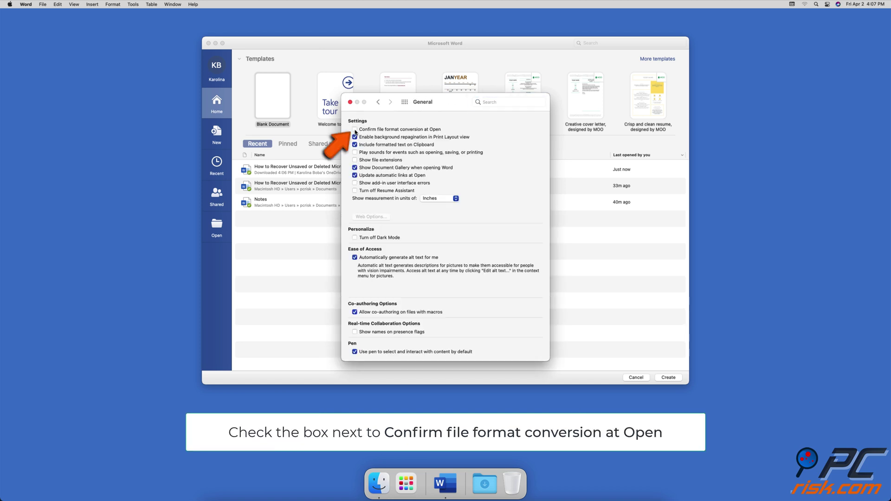
pyautogui.click(355, 130)
pyautogui.click(350, 102)
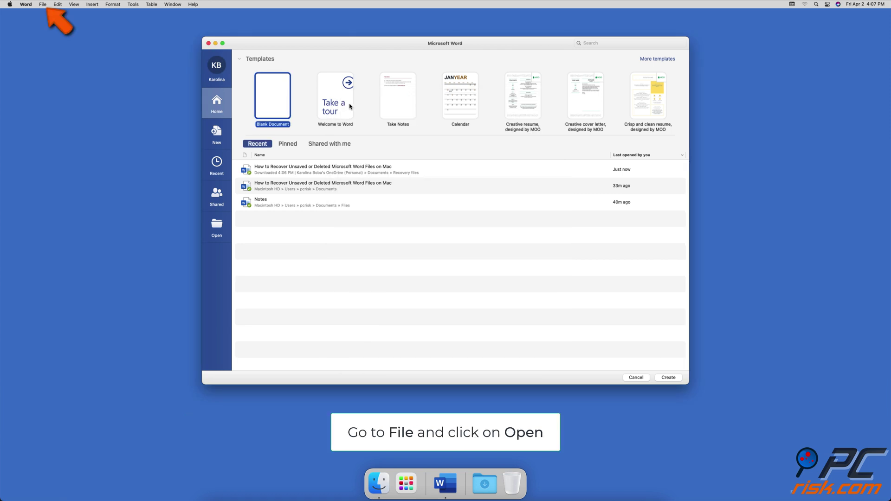
# - Open the damaged guide document from Documents using the Recover Text open mode
pyautogui.click(43, 4)
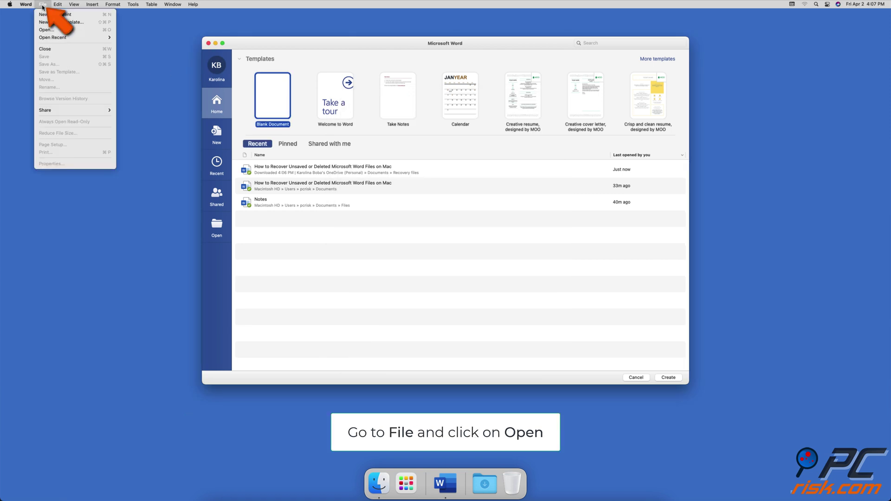
pyautogui.click(47, 29)
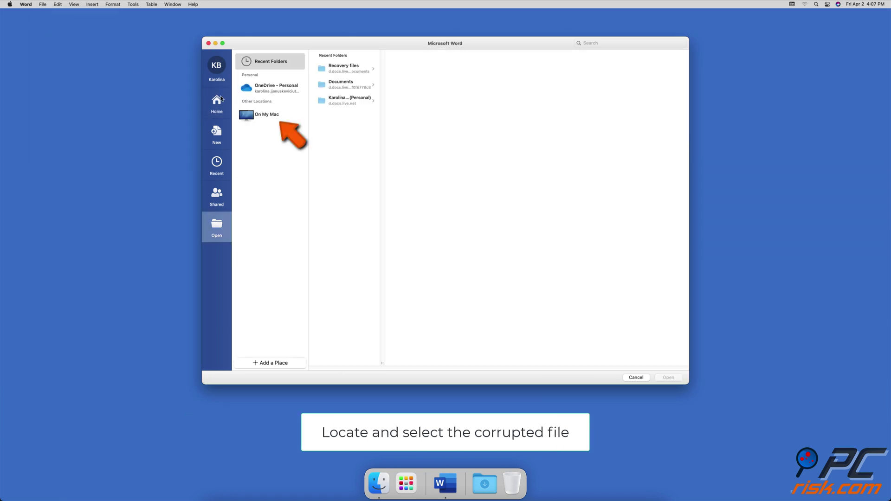
pyautogui.click(265, 116)
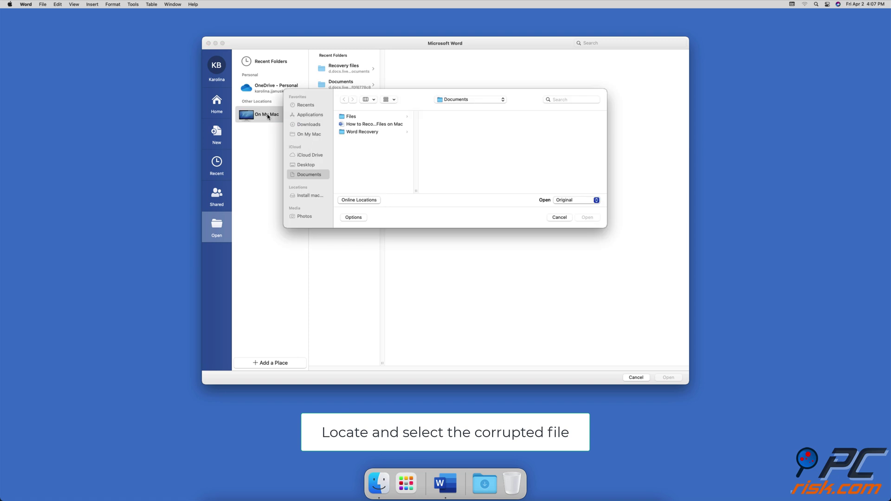
pyautogui.click(364, 125)
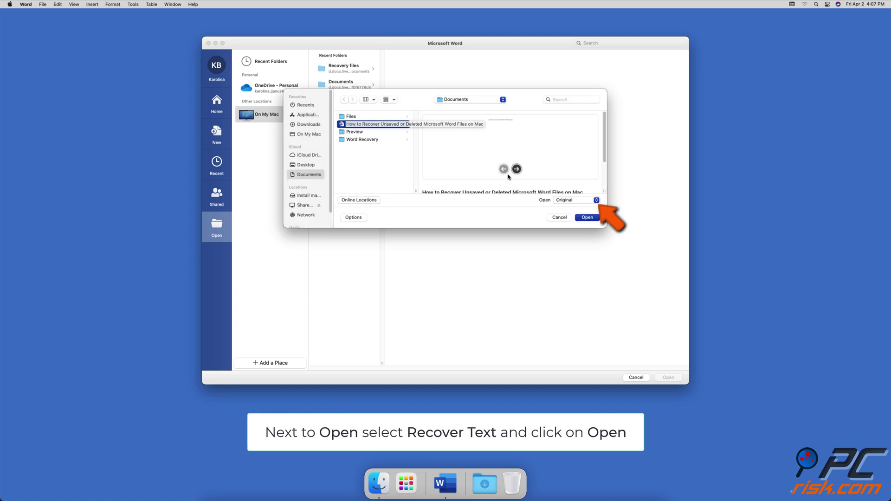
pyautogui.click(597, 200)
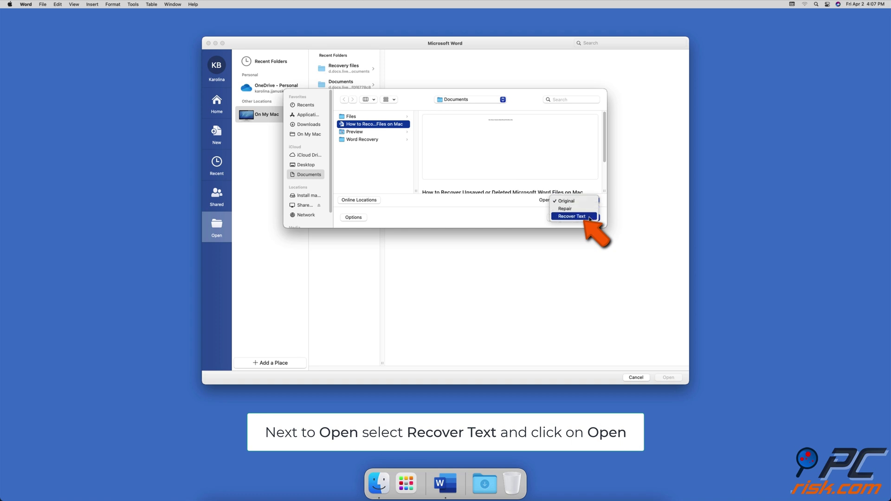
pyautogui.click(575, 216)
pyautogui.click(594, 219)
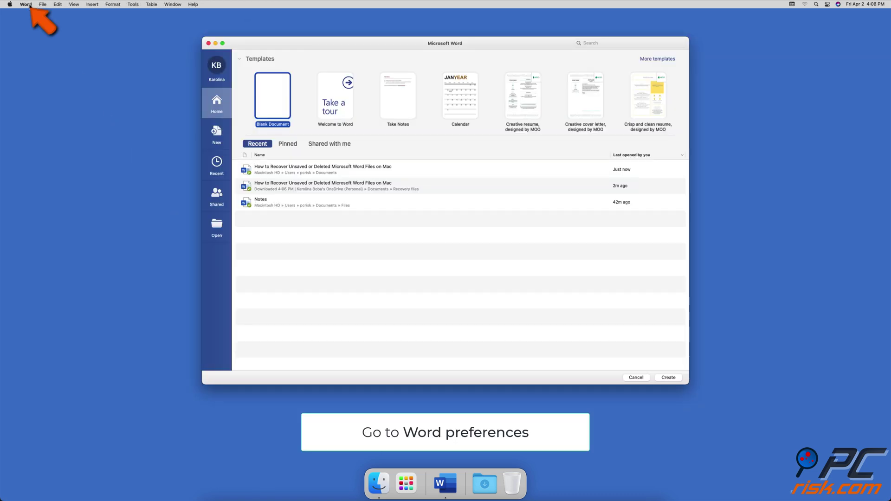
# - Point the AutoRecover files location to a new 'Word recovery' folder
pyautogui.click(27, 5)
pyautogui.click(46, 24)
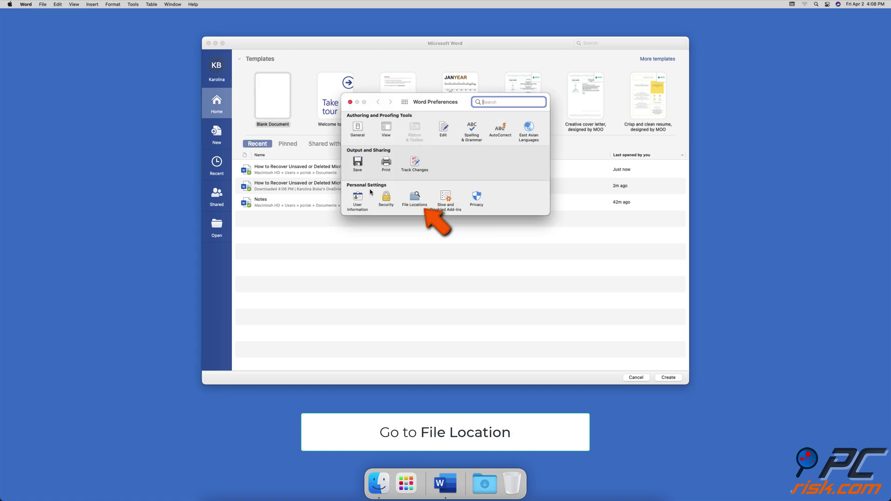
pyautogui.click(415, 200)
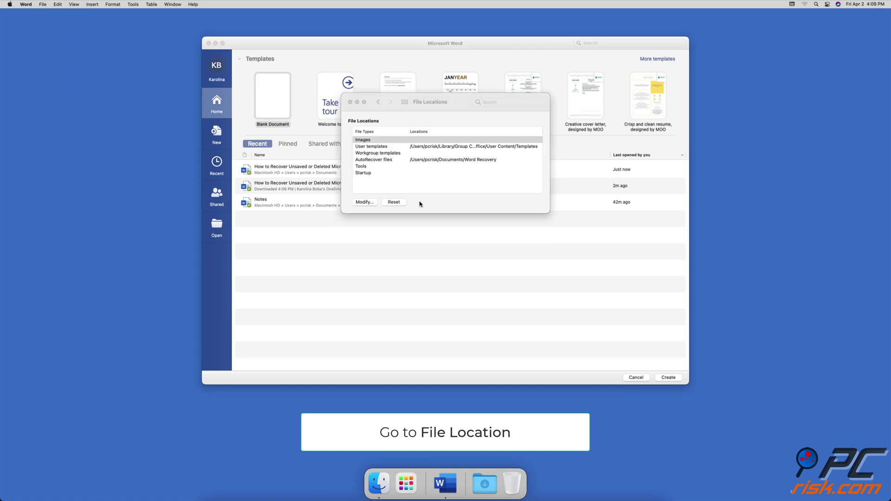
pyautogui.click(388, 161)
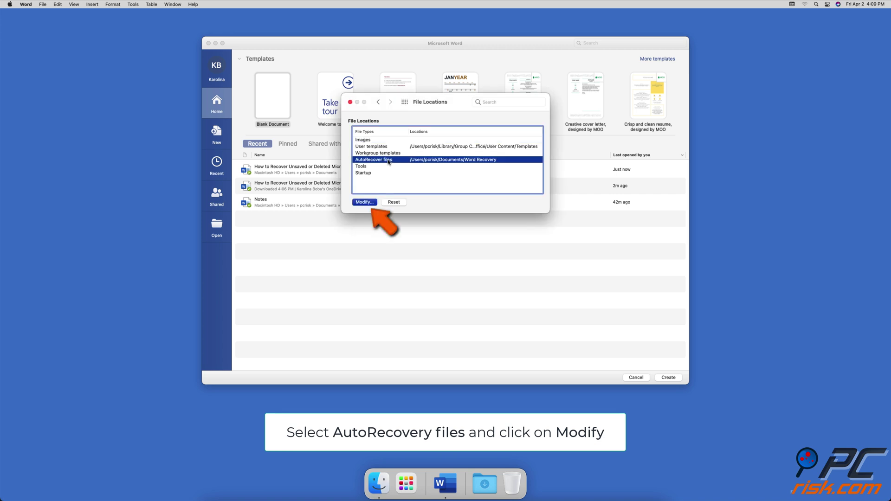
pyautogui.click(365, 203)
pyautogui.click(432, 244)
pyautogui.write('Word recovery')
pyautogui.click(528, 201)
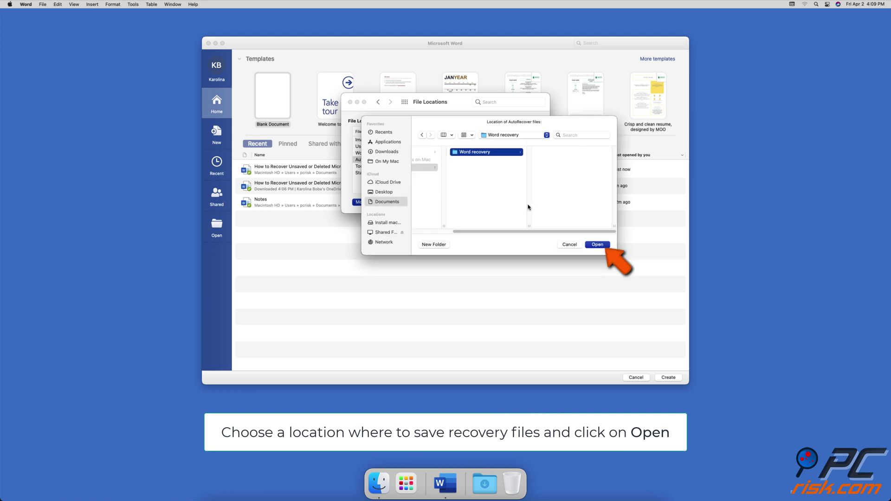
pyautogui.click(588, 246)
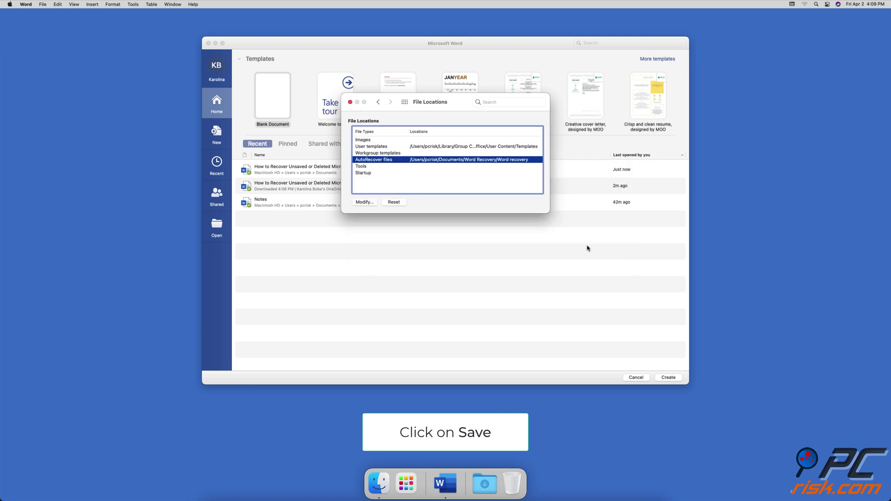
# - Select the AutoRecover save interval field, set to every 1 minutes, in Save preferences
pyautogui.click(376, 103)
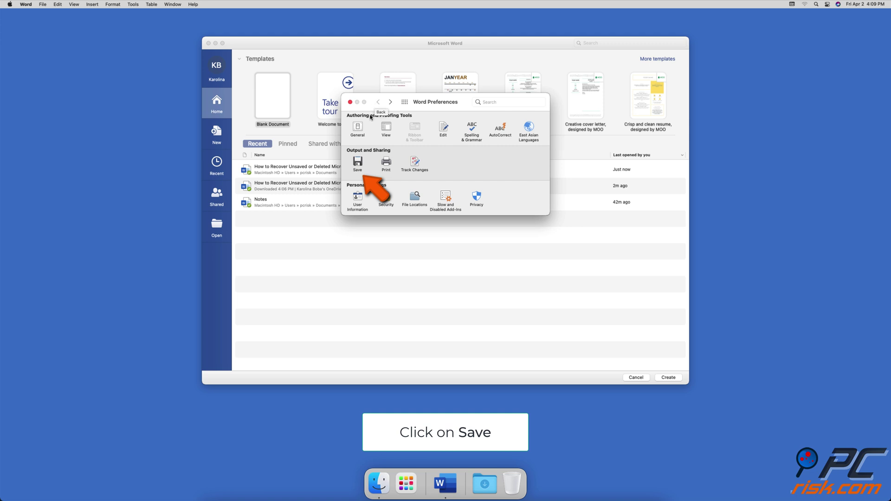
pyautogui.click(358, 162)
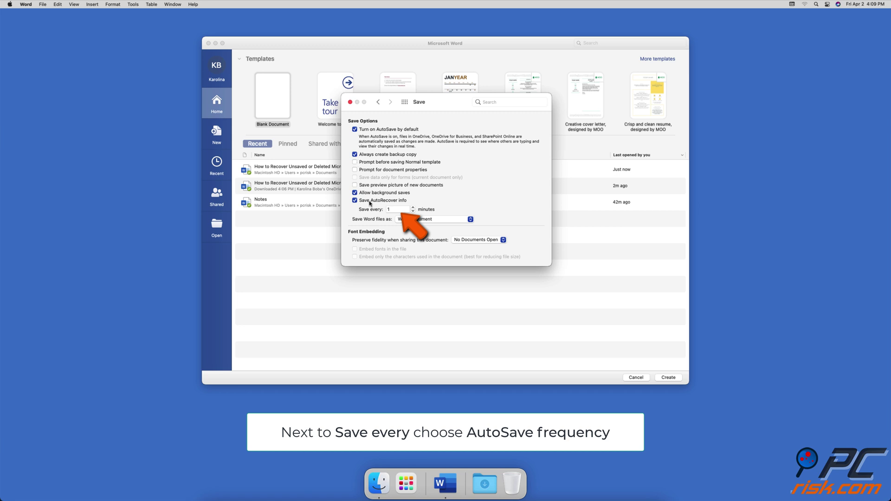
pyautogui.click(399, 210)
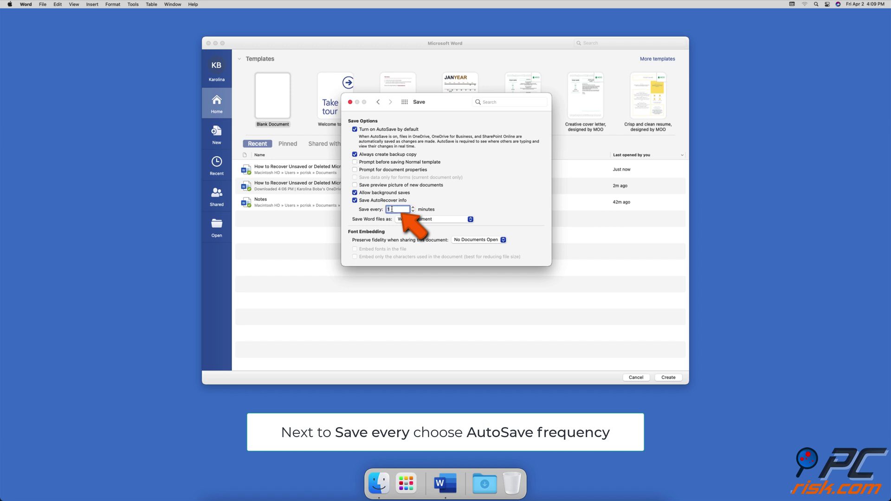